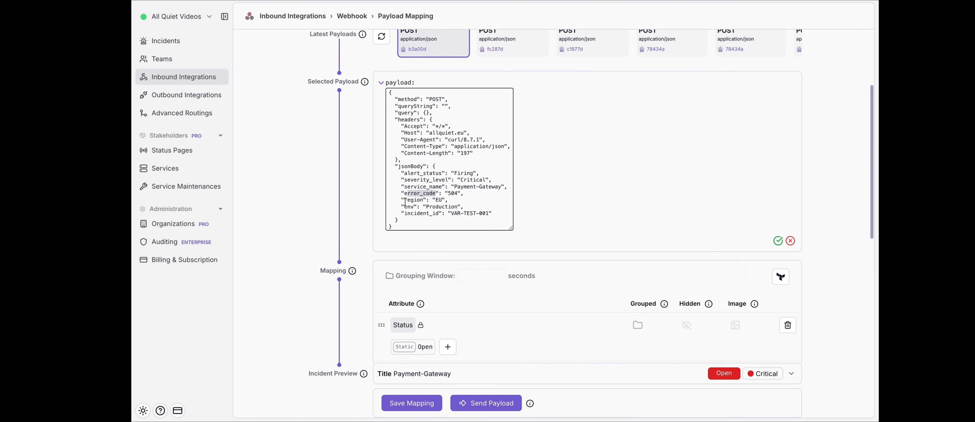
- Compare the payload's service name and error code fields with the incident preview title and the mapped attributes
double_click(439, 186)
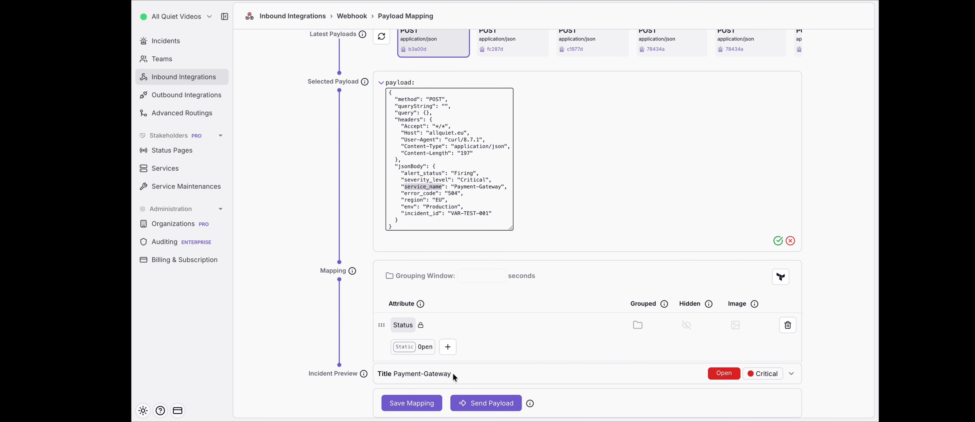
left_click_drag(478, 375, 395, 373)
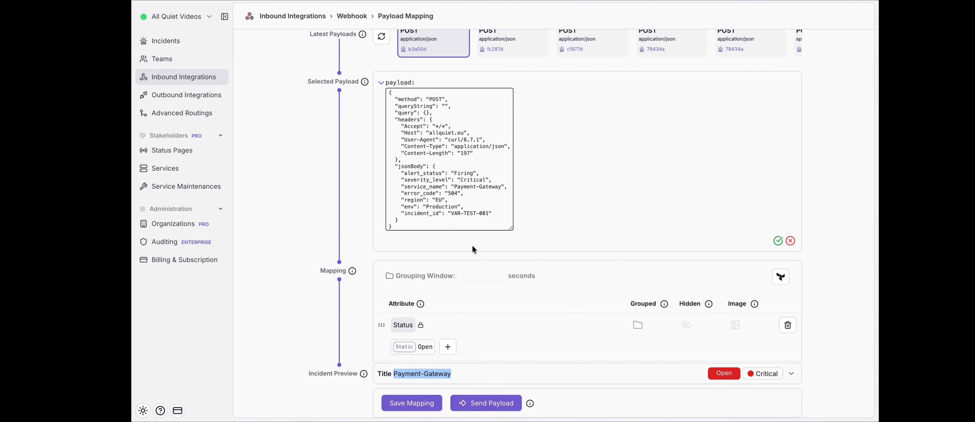
double_click(451, 193)
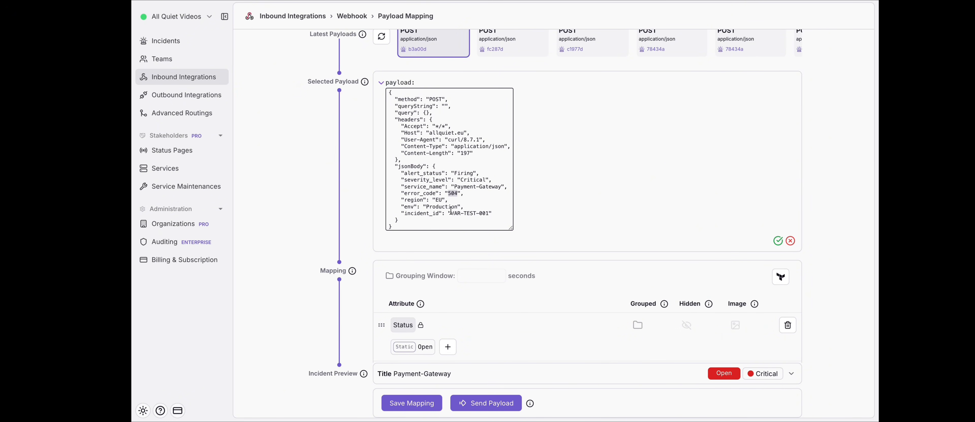
scroll(451, 247, "down", 1)
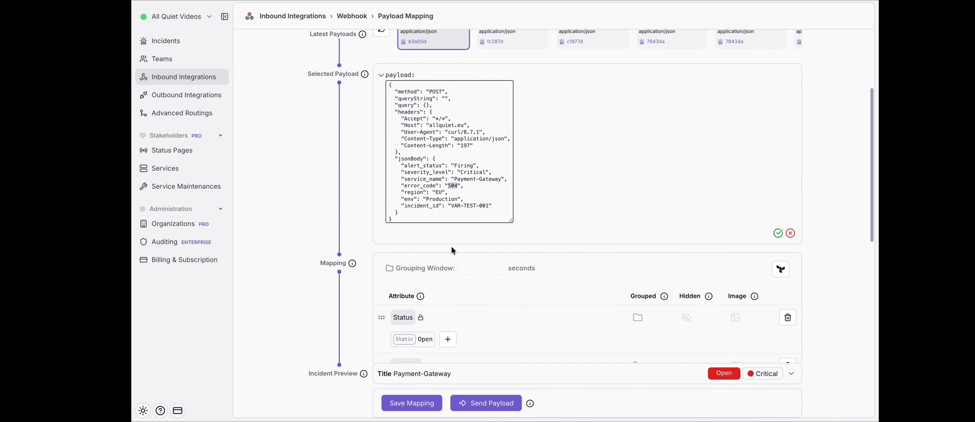
scroll(452, 248, "down", 1)
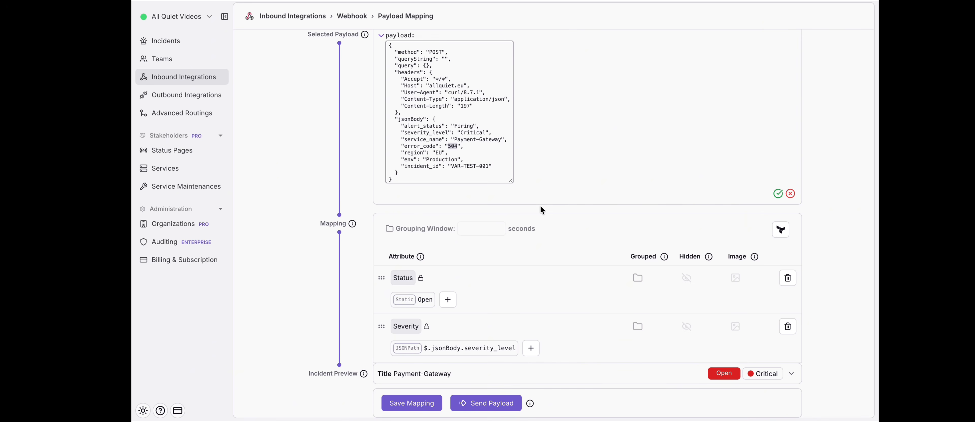
scroll(541, 209, "down", 5)
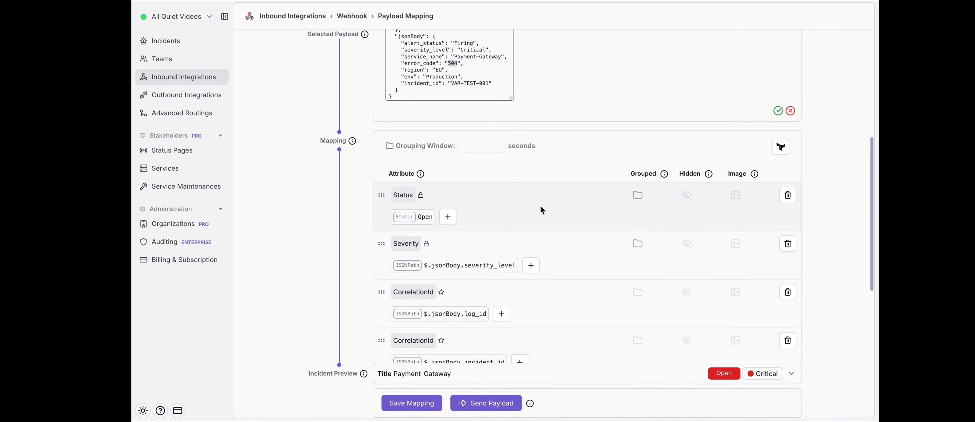
scroll(541, 210, "down", 5)
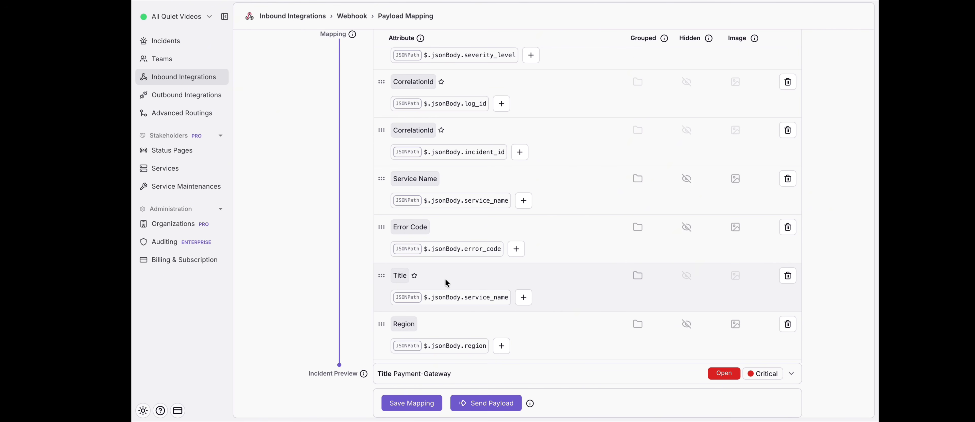
mouse_move(380, 276)
left_mouse_down()
mouse_move(379, 247)
mouse_move(379, 268)
left_mouse_up()
scroll(498, 266, "down", 1)
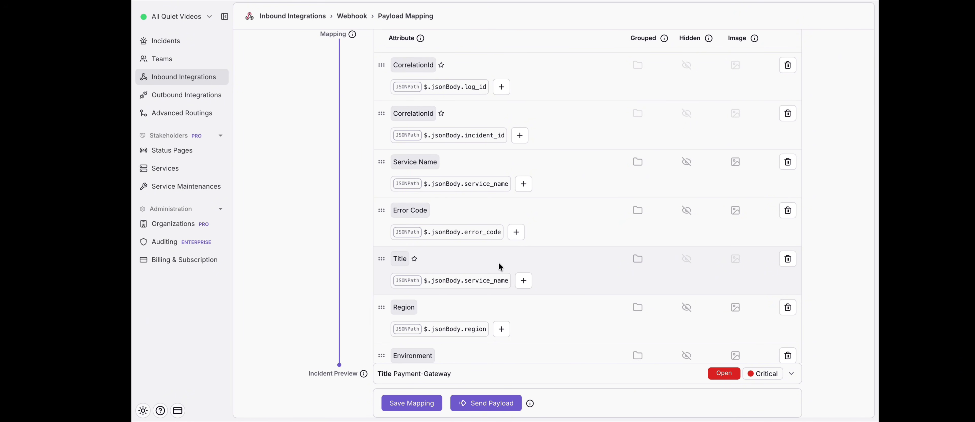
- Open the Title attribute's JSONPath mapping step for editing and change its mapping type to Static
mouse_move(445, 287)
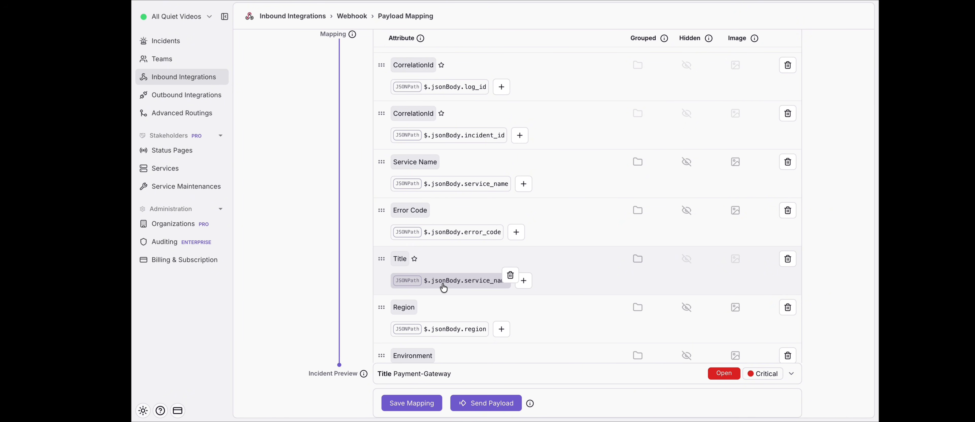
left_click(444, 284)
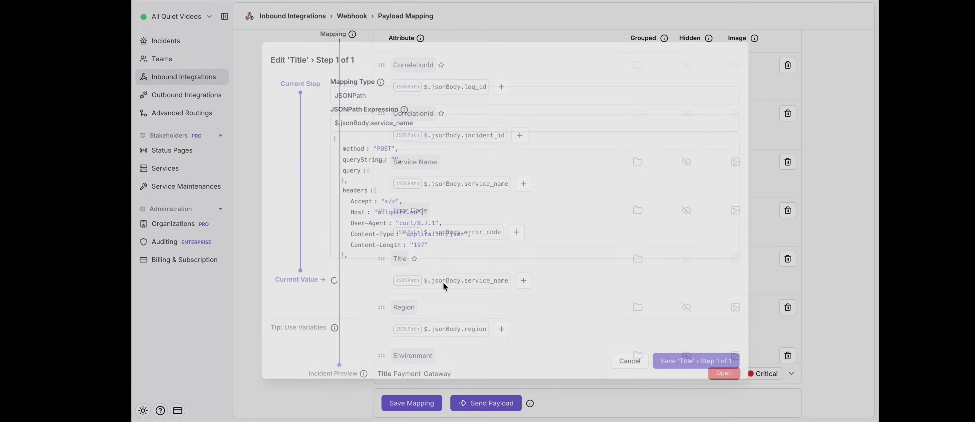
left_click(434, 90)
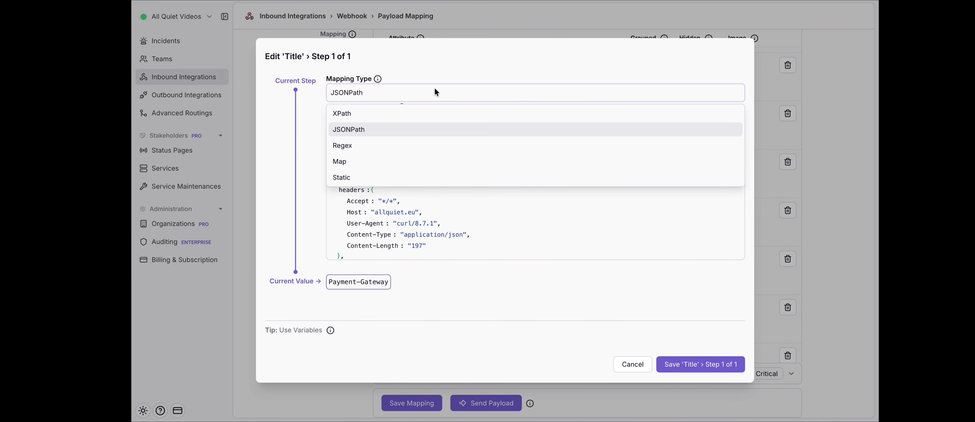
left_click(391, 178)
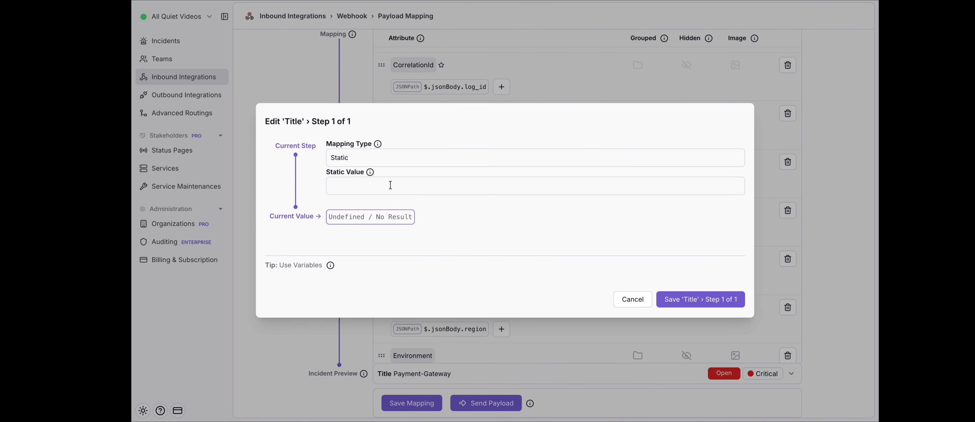
left_click(390, 187)
- Enter "{{ currentIncident.service name }}" as the Title attribute's static value
type("{{")
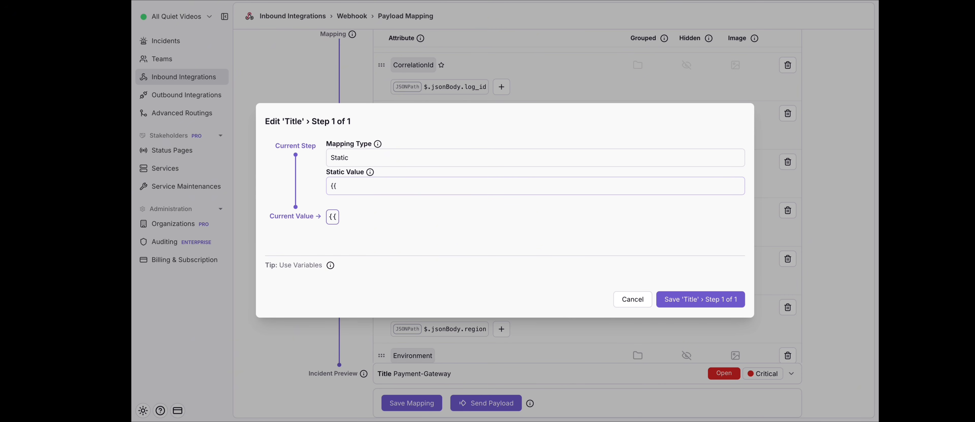
type(" currentIncident.")
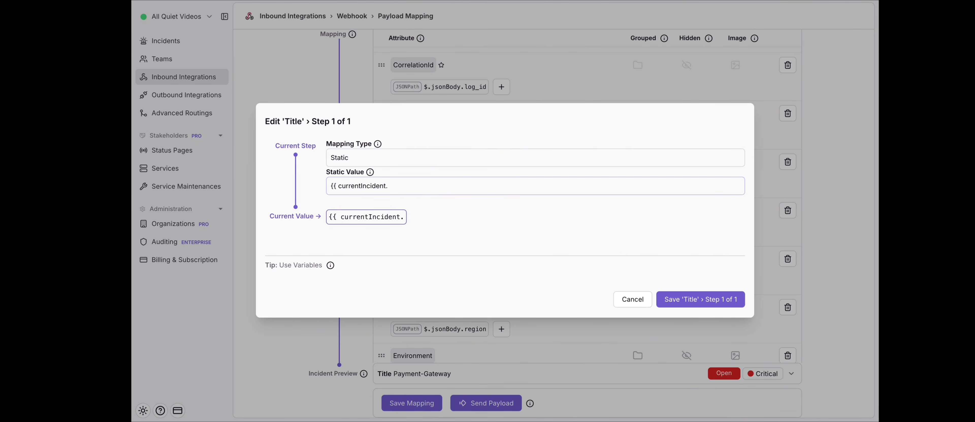
type("servi")
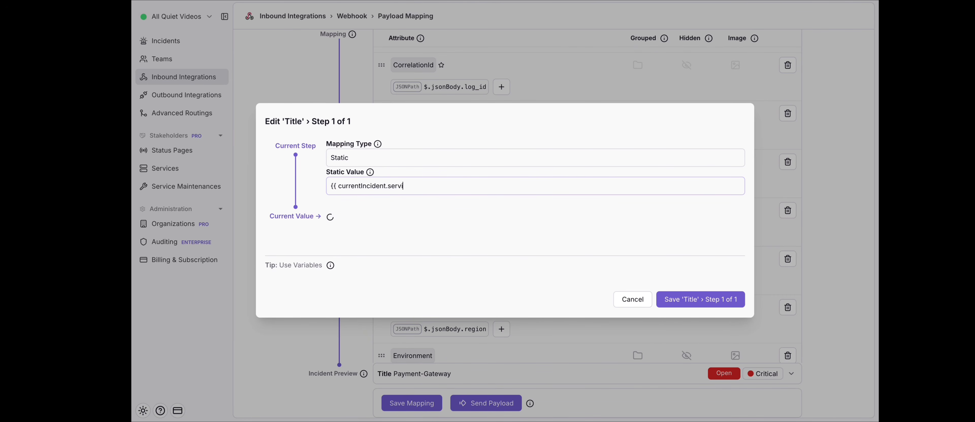
type("ce name")
type(".")
type(" }}")
double_click(333, 186)
double_click(436, 185)
- Append "Error Code: {{ currentIncident.error code }}" to the Title's static value and save the mapping step
left_click(449, 187)
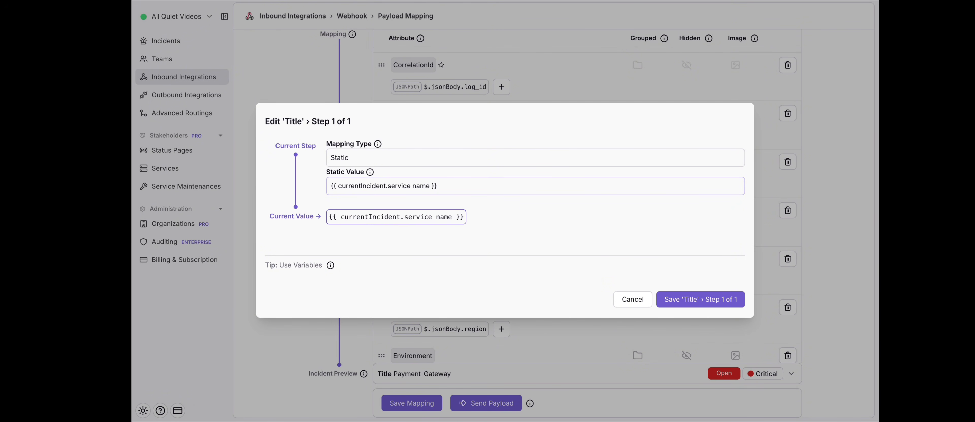
type("Error Code:")
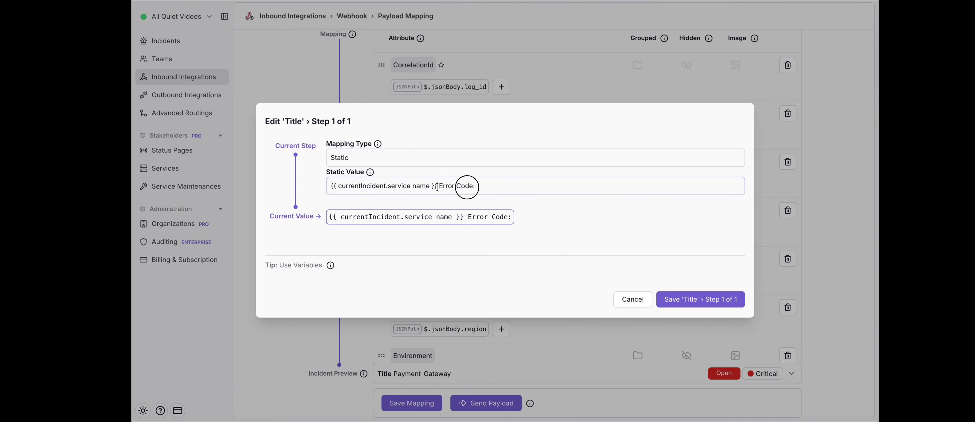
left_click_drag(438, 186, 330, 190)
key("ctrl+c")
left_click(491, 190)
key("ctrl+v")
left_click_drag(534, 187, 575, 187)
type("error c")
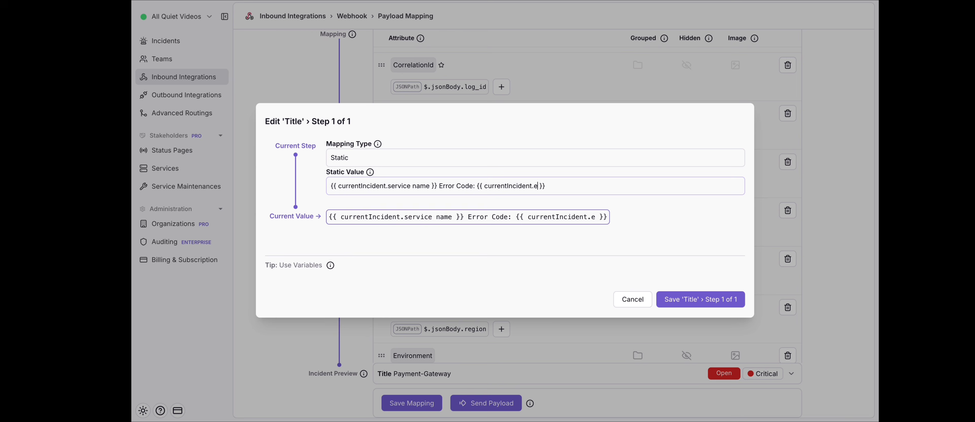
type("ode")
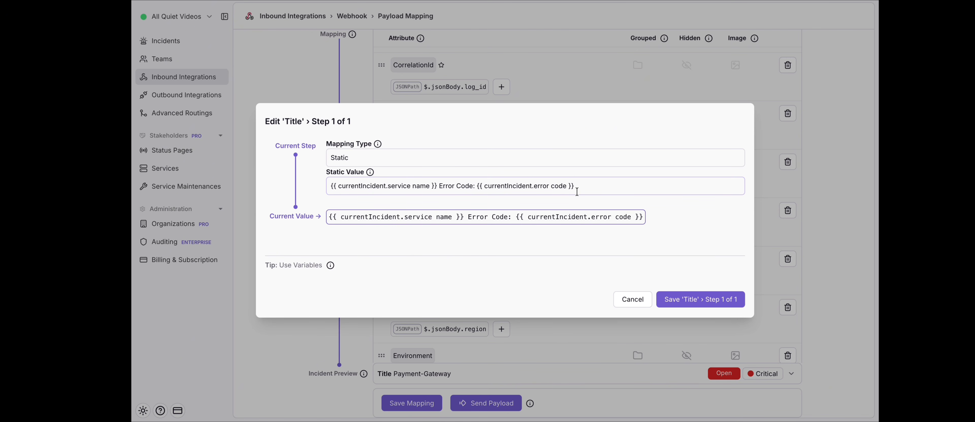
left_click(679, 299)
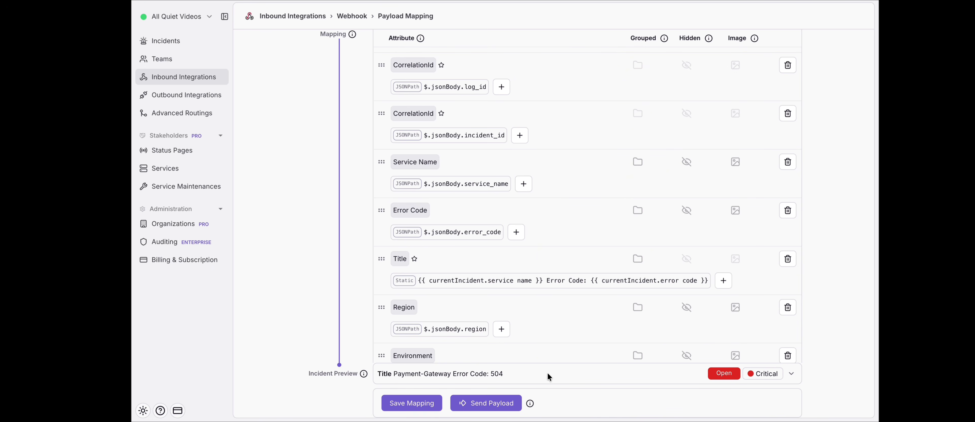
- Review the Region, Environment and Routing Key mappings, and examine their values in the expanded incident preview
scroll(548, 374, "down", 1)
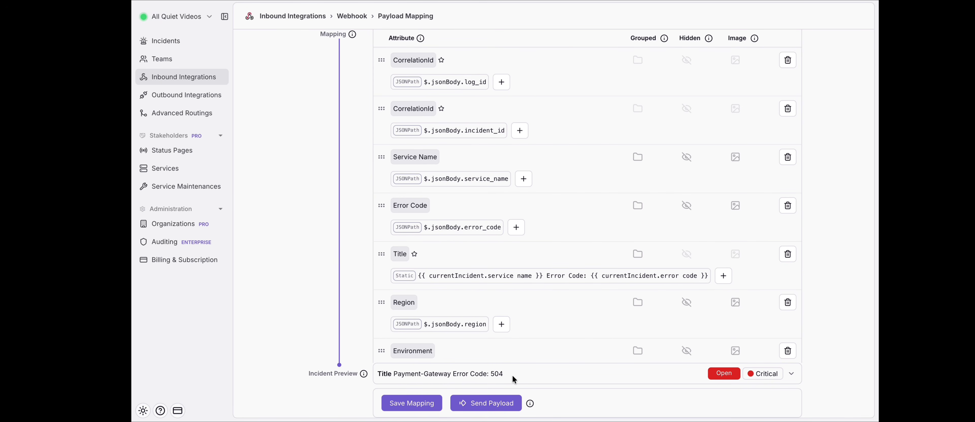
scroll(499, 334, "down", 1)
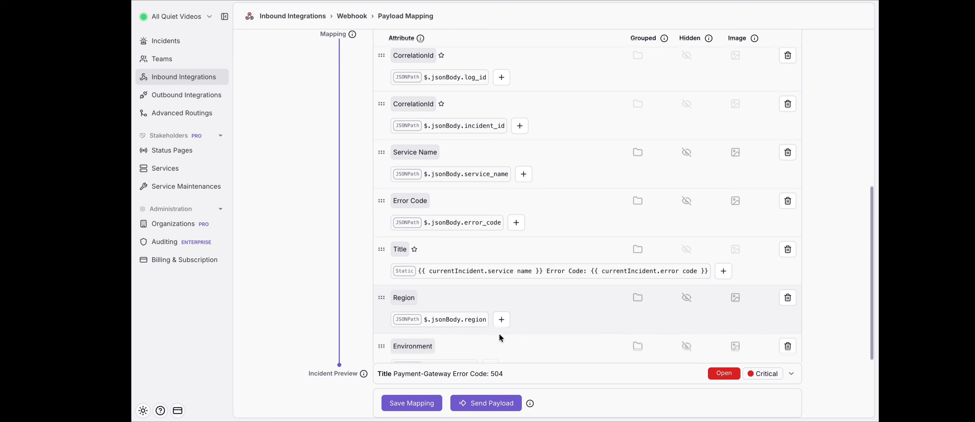
scroll(481, 343, "down", 2)
mouse_move(468, 345)
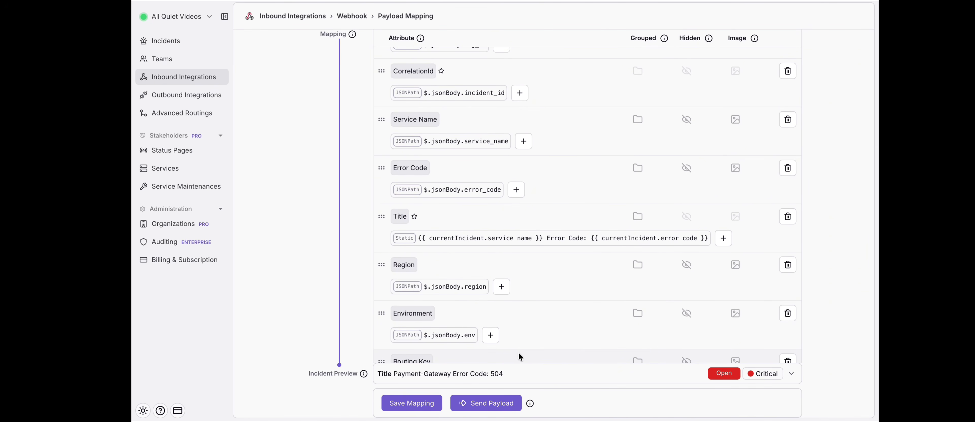
scroll(518, 353, "down", 2)
scroll(519, 354, "down", 2)
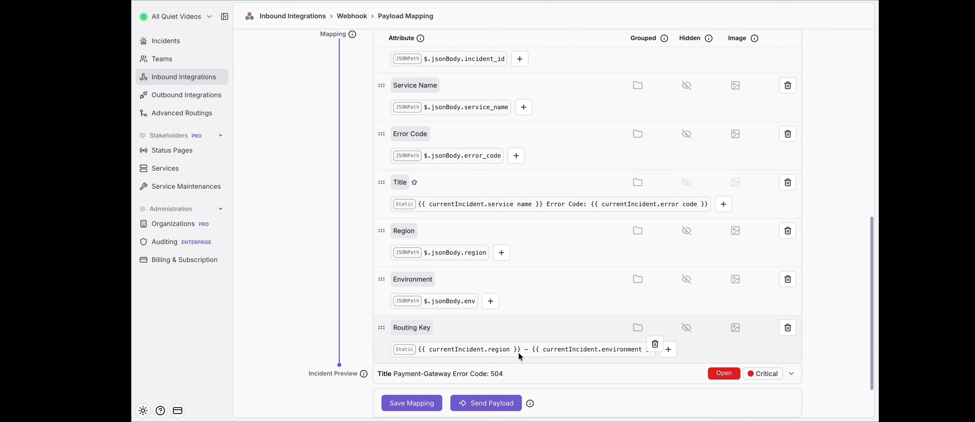
mouse_move(445, 234)
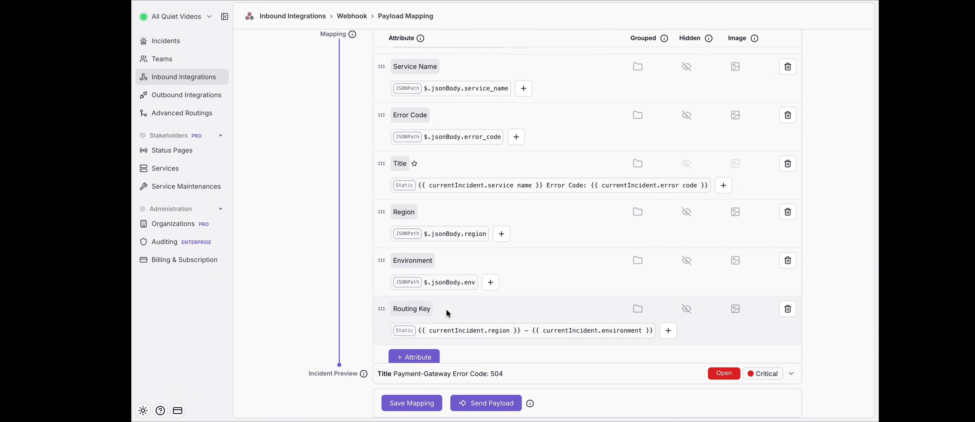
scroll(431, 311, "down", 1)
mouse_move(448, 316)
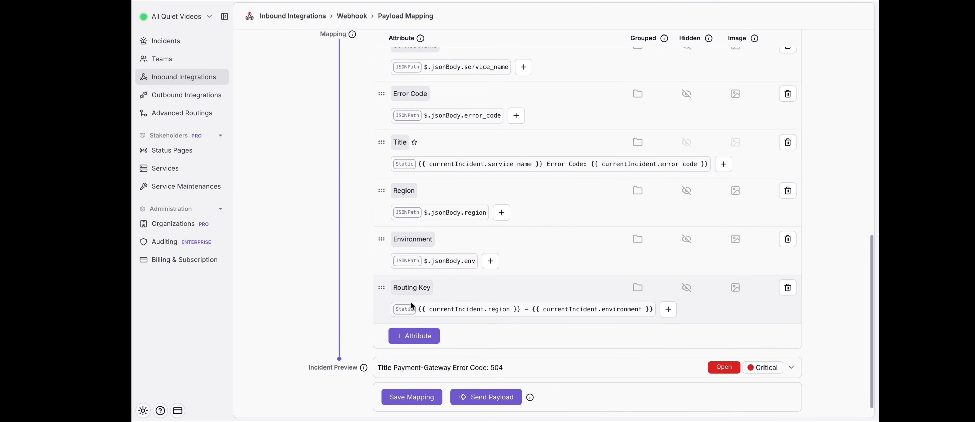
scroll(410, 301, "down", 1)
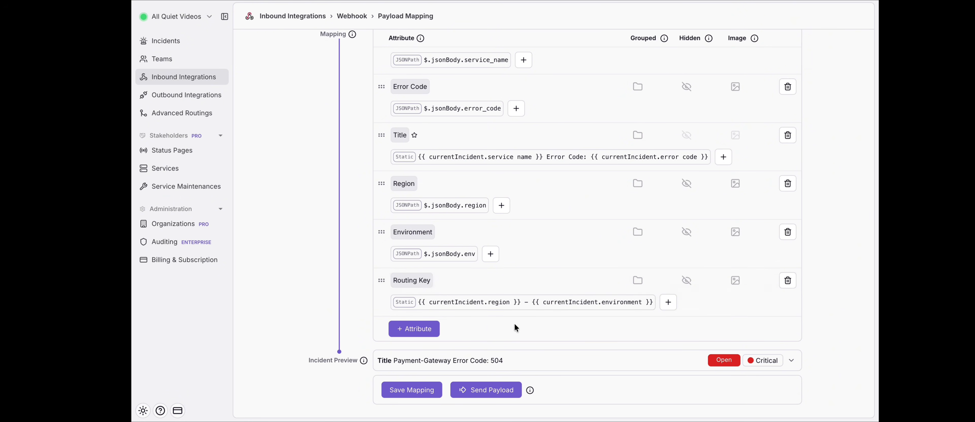
left_click(791, 361)
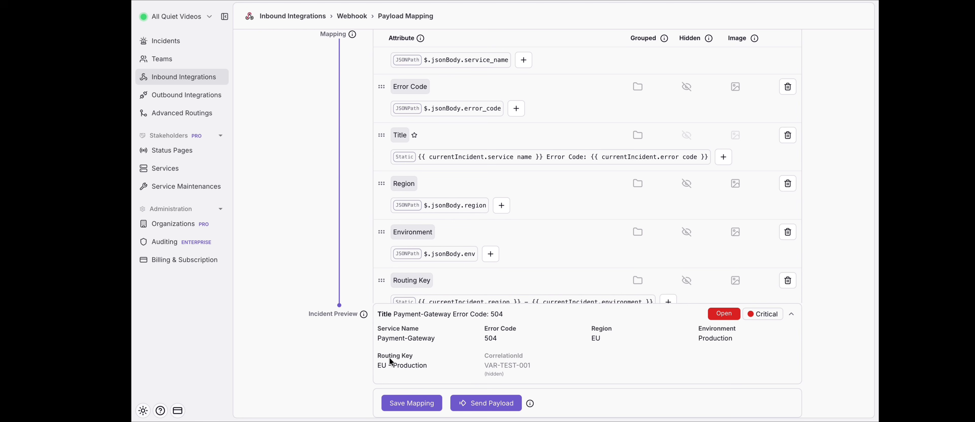
scroll(391, 362, "down", 2)
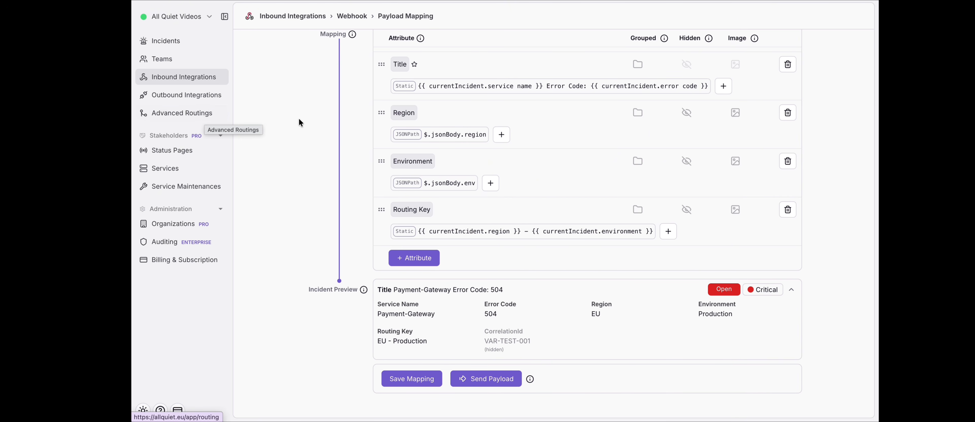
- Check which root team the Webhook integration is assigned to in its general settings
scroll(371, 156, "up", 10)
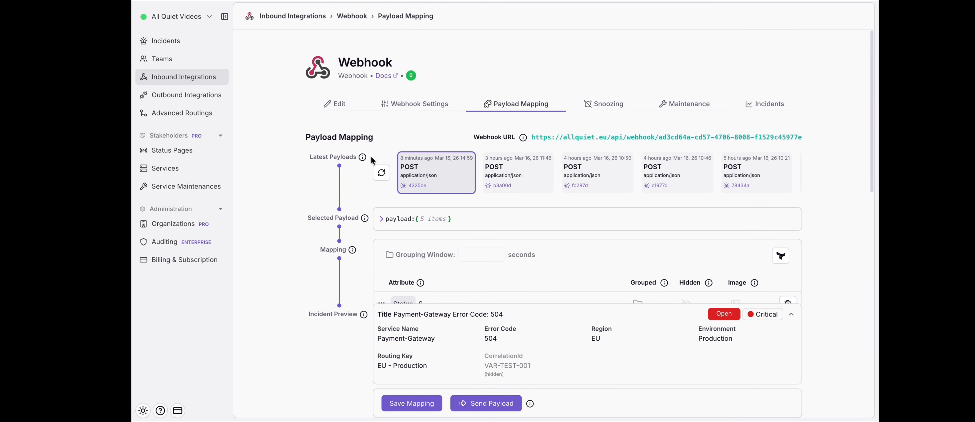
left_click(334, 104)
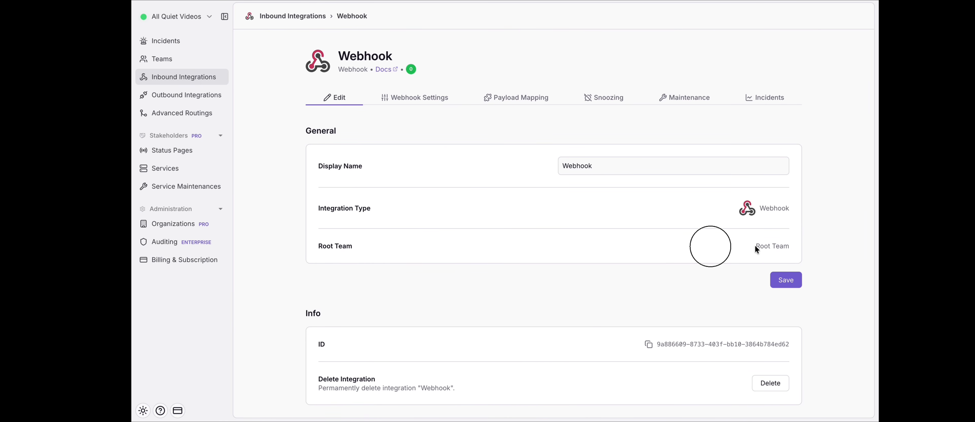
left_click_drag(755, 246, 790, 247)
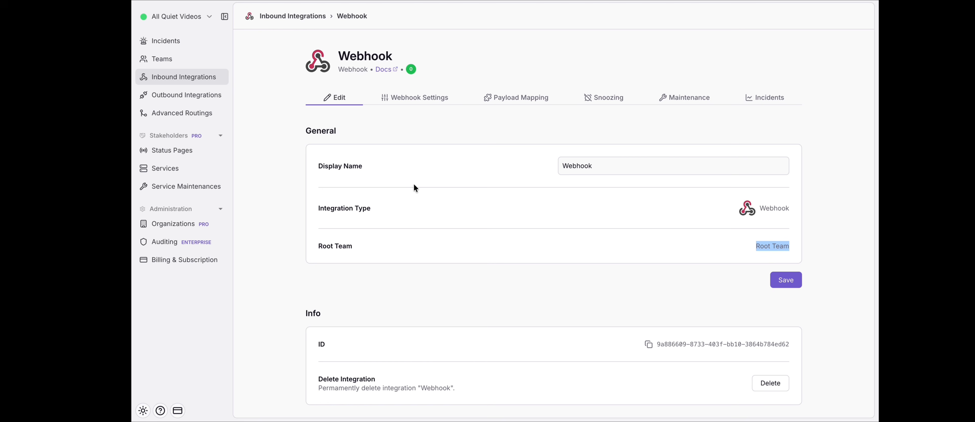
- Create an advanced routing with the display name "Routing to Teams" and Root Team as its root team
left_click(195, 119)
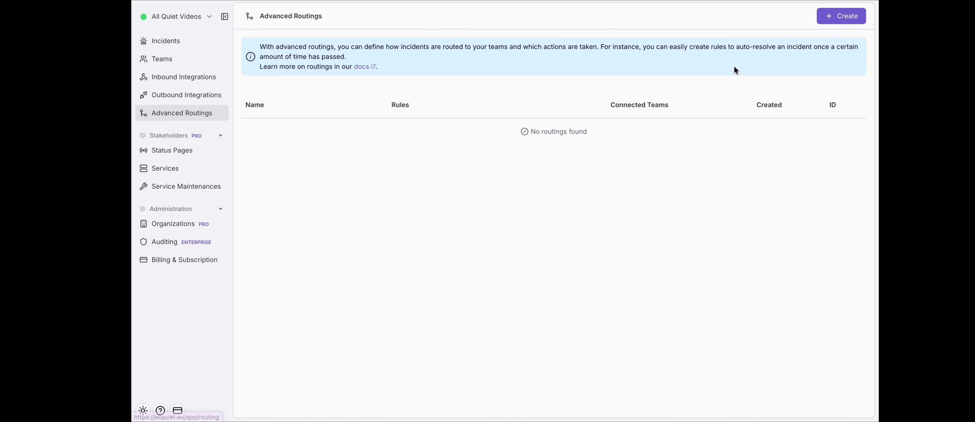
left_click(837, 20)
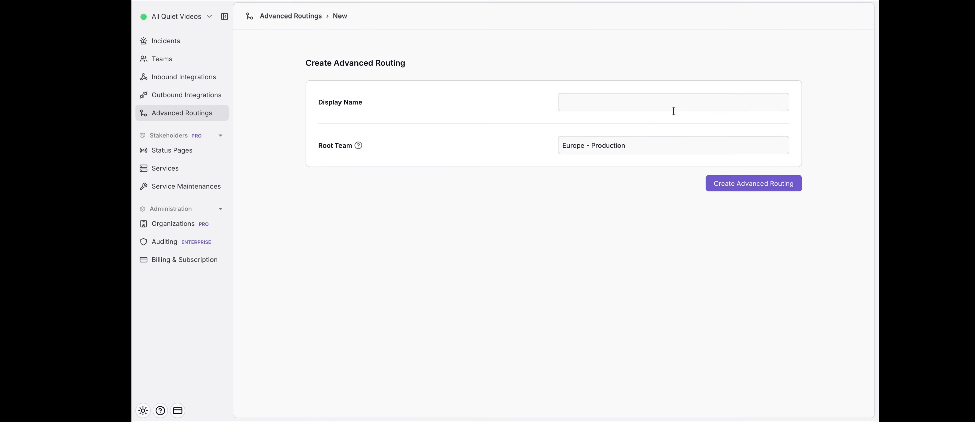
left_click(625, 102)
type("Routing to Teams")
left_click(634, 144)
left_click(615, 185)
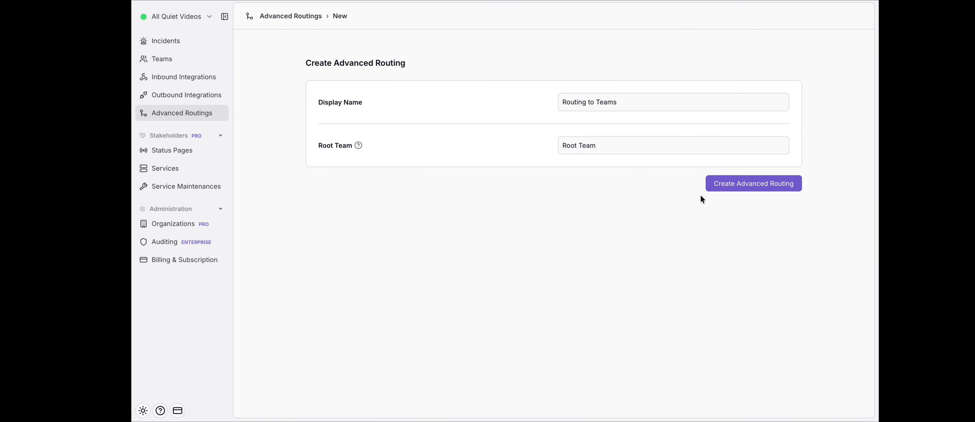
left_click(714, 186)
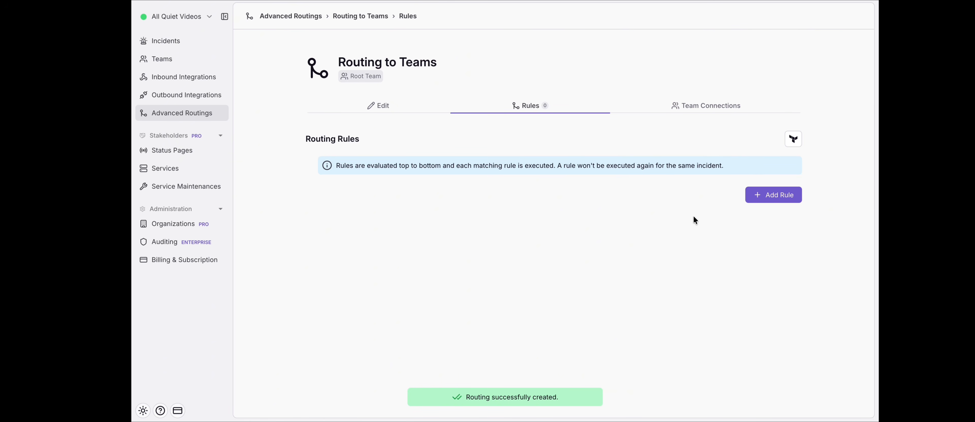
- Add a rule to the routing and limit its integrations condition to Webhook (Root Team)
left_click(758, 201)
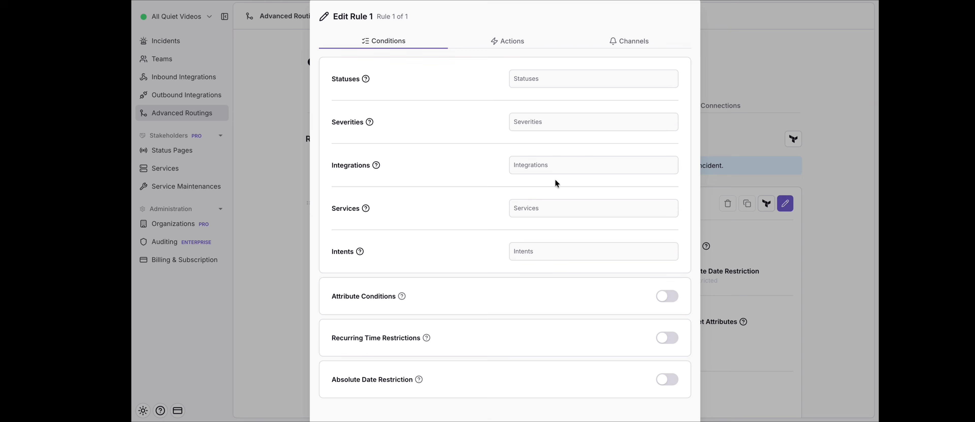
left_click(541, 169)
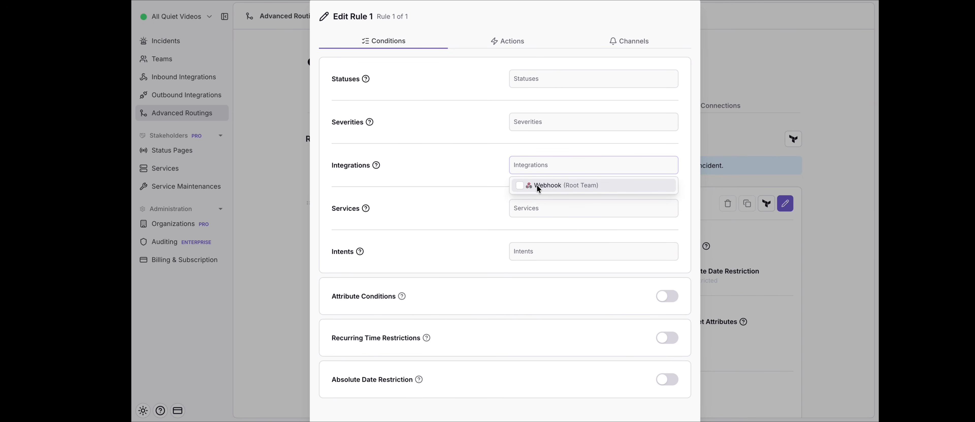
left_click(521, 186)
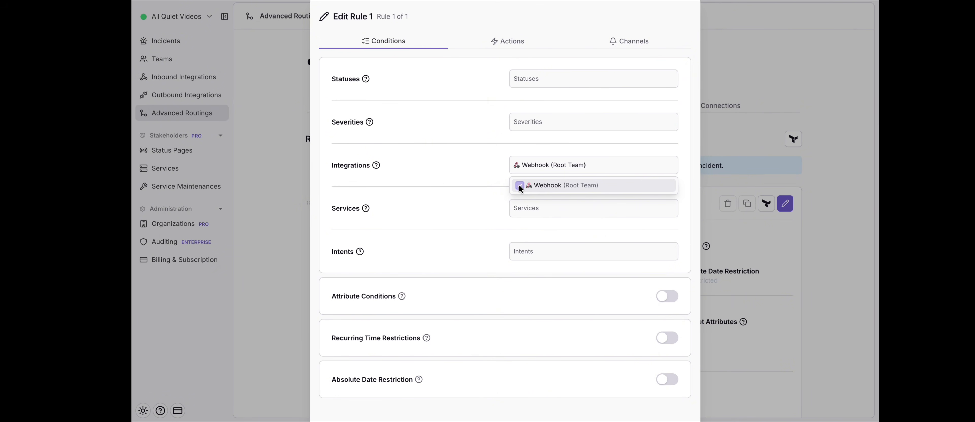
left_click(491, 208)
- Enable the rule's attribute conditions and save a condition requiring Routing Key = "EU - Production"
scroll(490, 209, "down", 1)
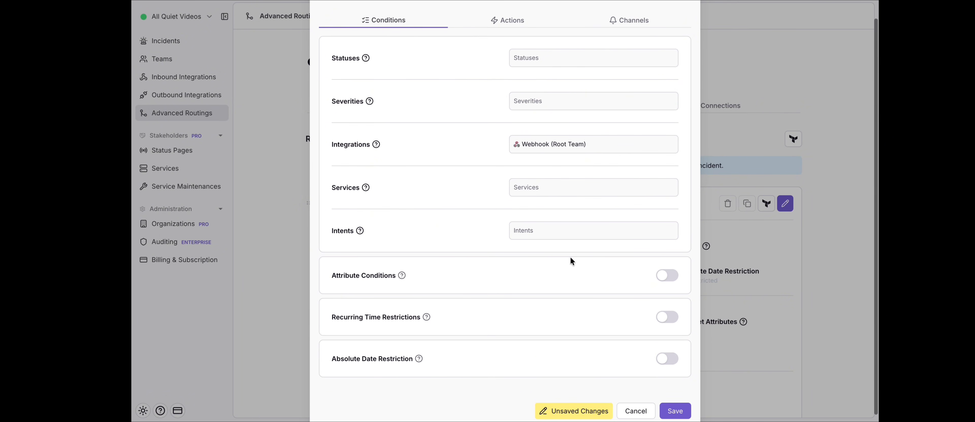
left_click(662, 280)
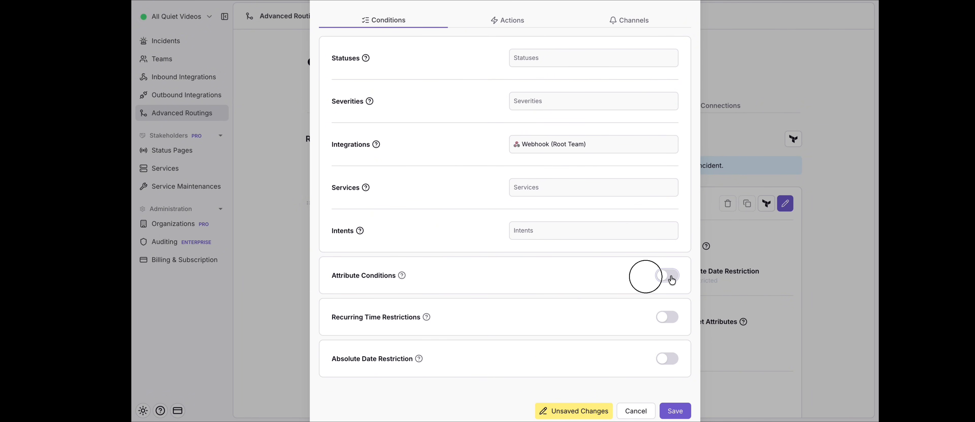
scroll(607, 283, "down", 4)
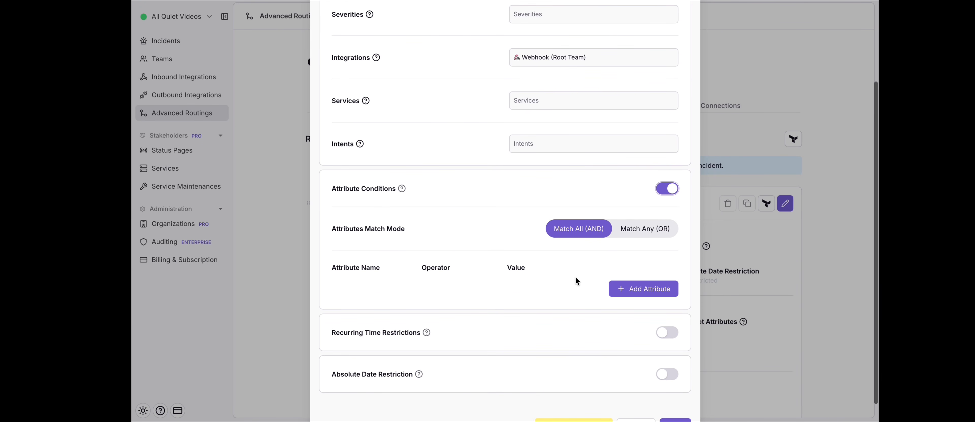
left_click(625, 295)
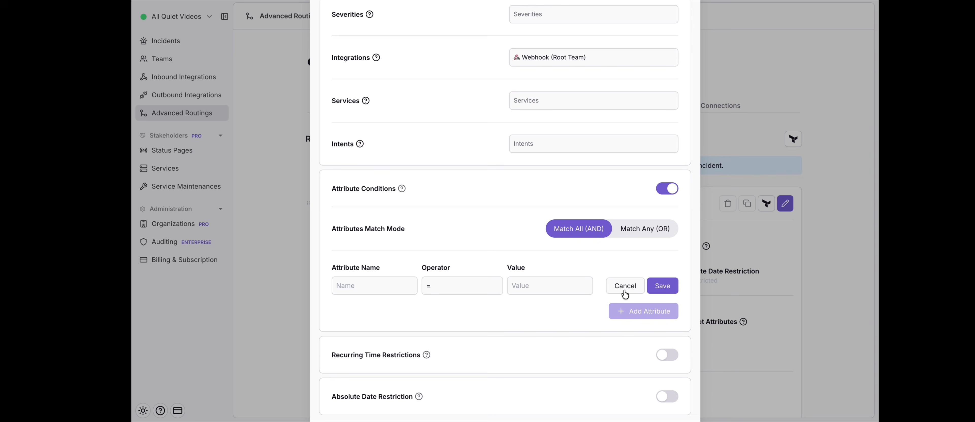
left_click(382, 288)
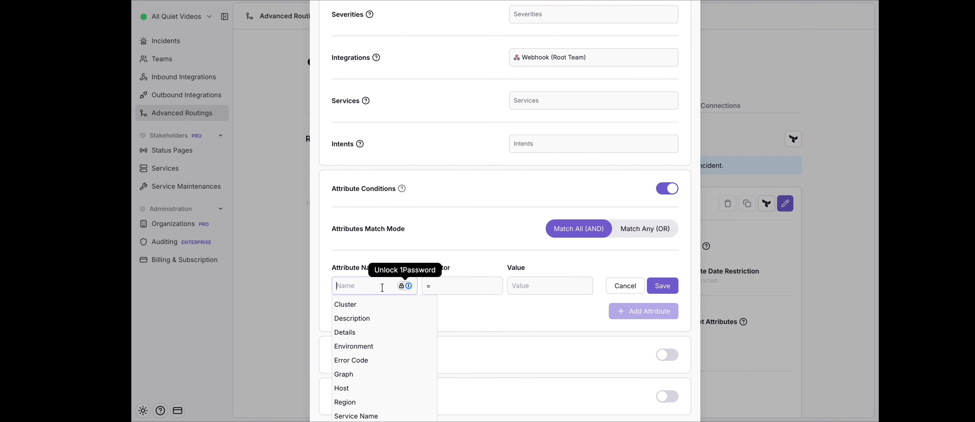
type("Routing")
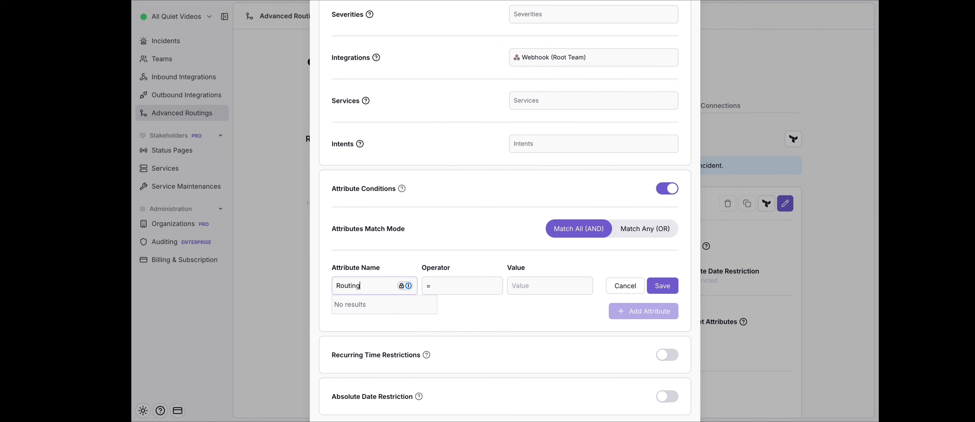
type(" Key")
left_click(482, 316)
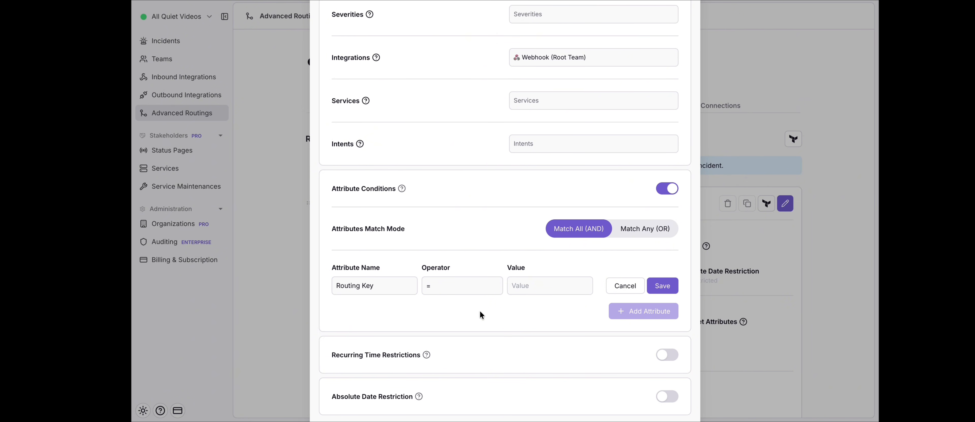
left_click(533, 287)
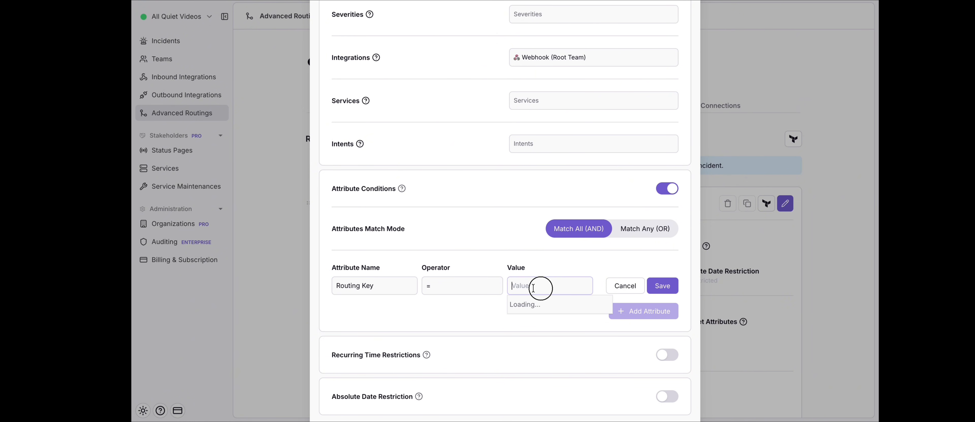
type("EU - Production")
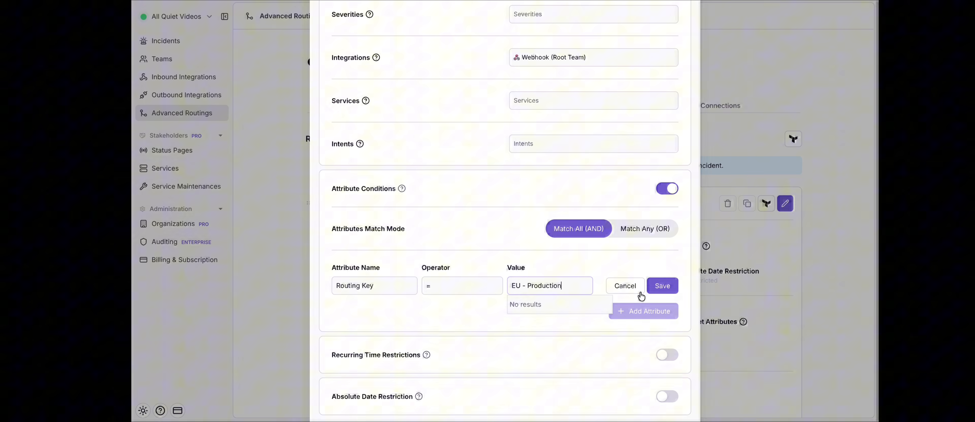
left_click(662, 289)
- Set the rule's action to assign incidents to the Europe - Production team and save the rule
scroll(662, 291, "up", 3)
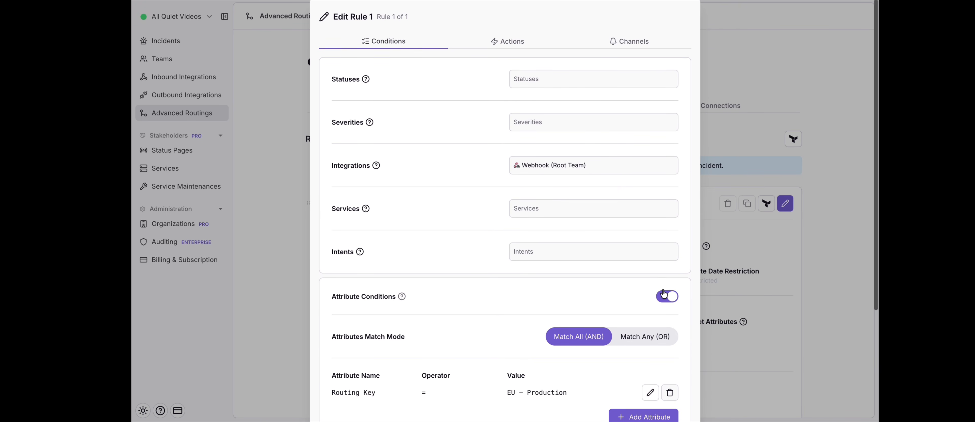
left_click(509, 47)
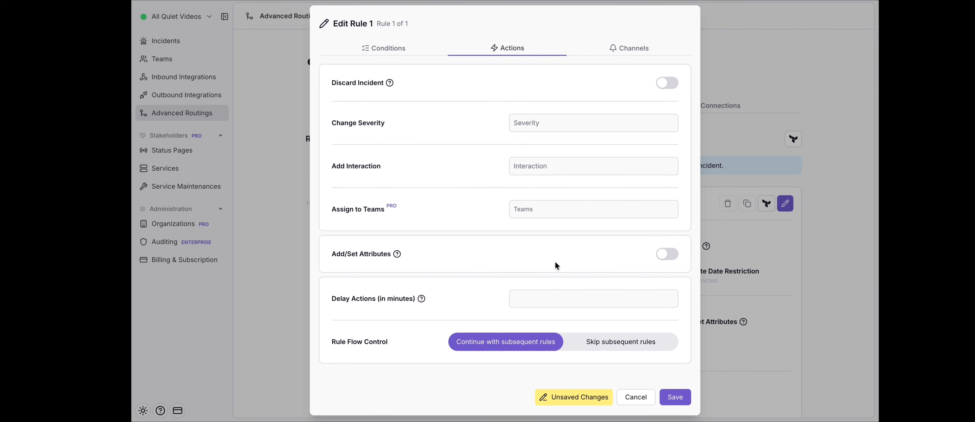
left_click(558, 214)
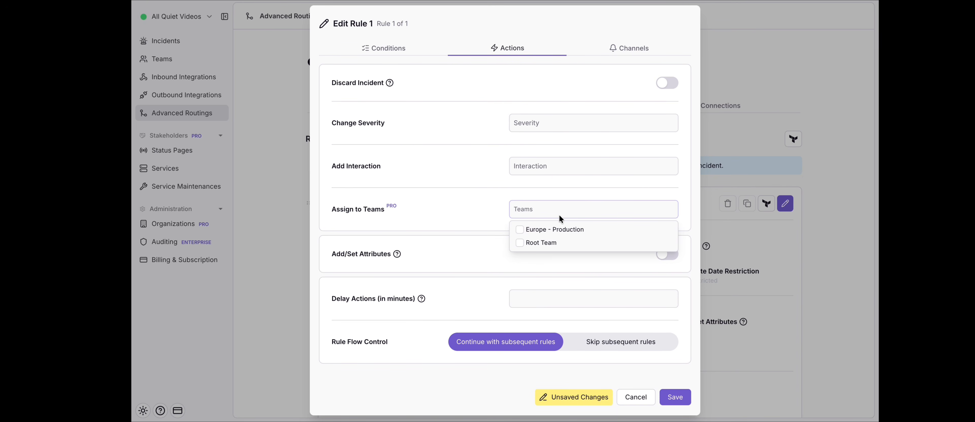
left_click(529, 229)
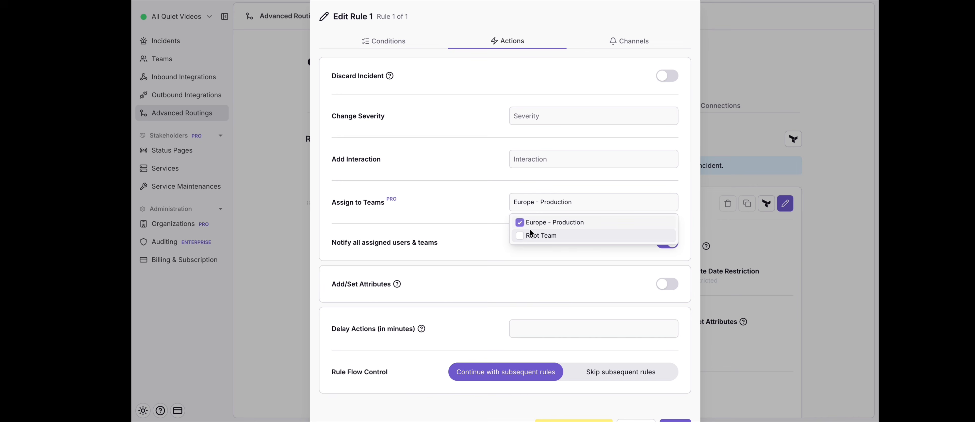
left_click(492, 218)
scroll(613, 349, "down", 2)
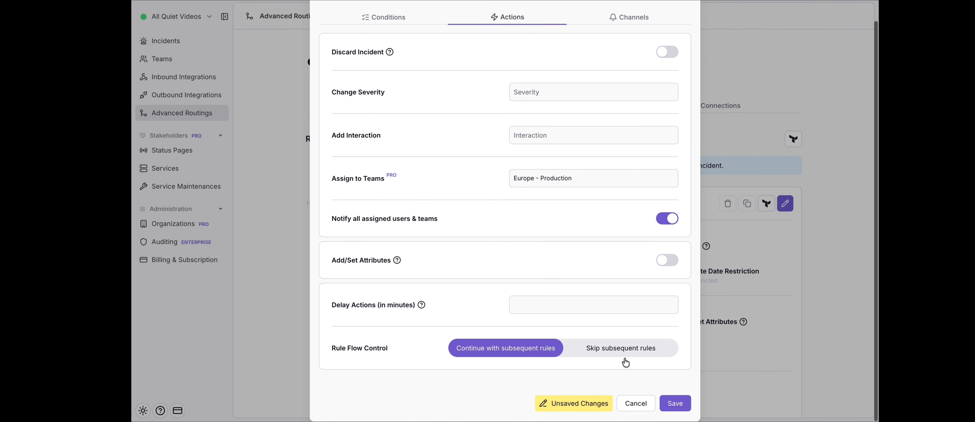
left_click(675, 404)
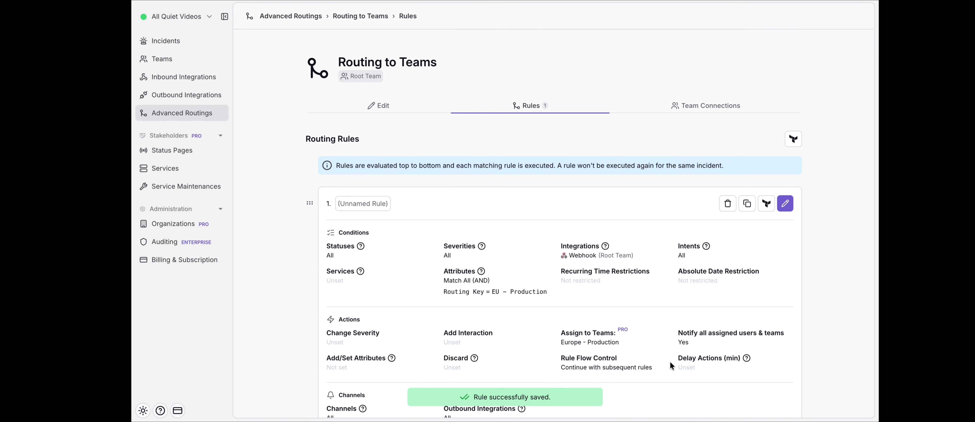
scroll(670, 363, "down", 1)
scroll(670, 366, "down", 2)
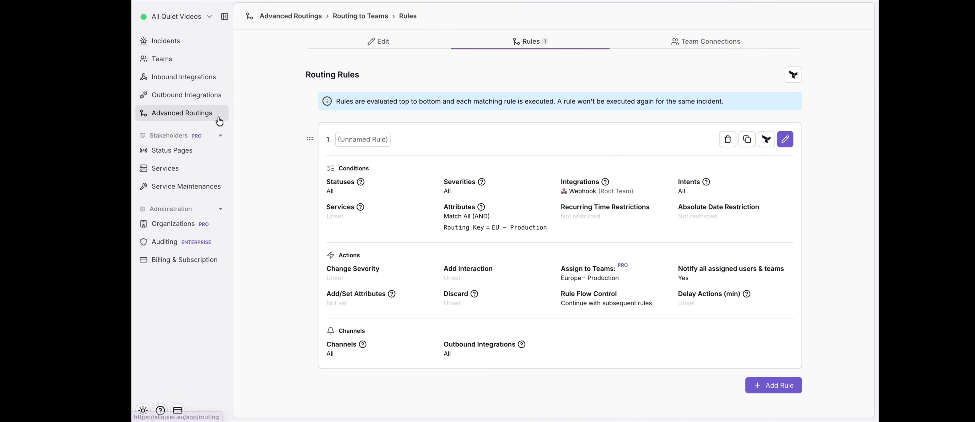
- Return to the Webhook integration's payload mapping, expand the incident preview and send the selected payload as a test
left_click(181, 77)
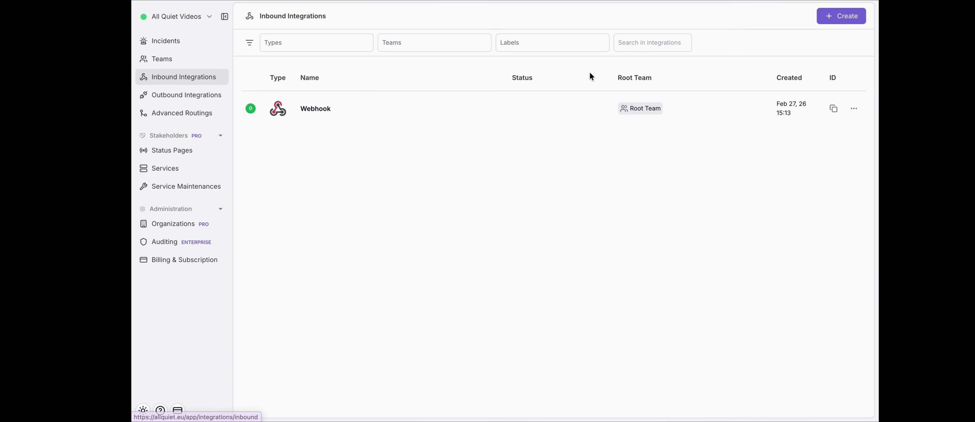
left_click(568, 104)
left_click(528, 104)
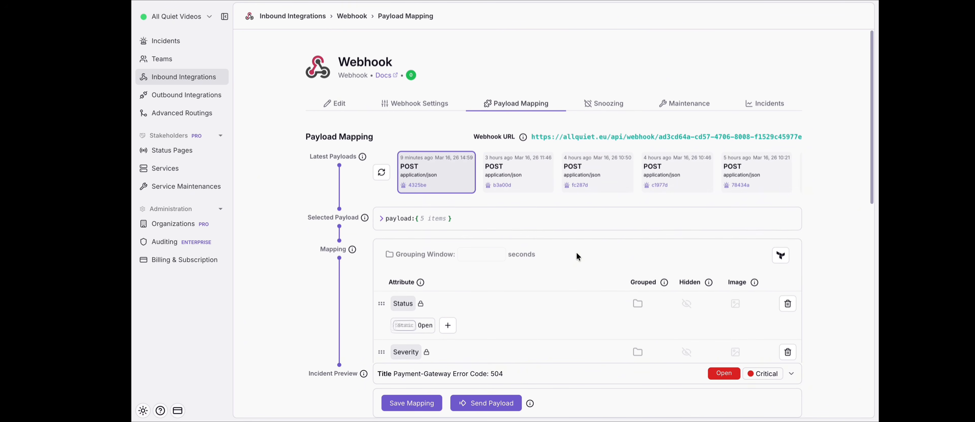
scroll(576, 251, "down", 8)
scroll(651, 340, "down", 3)
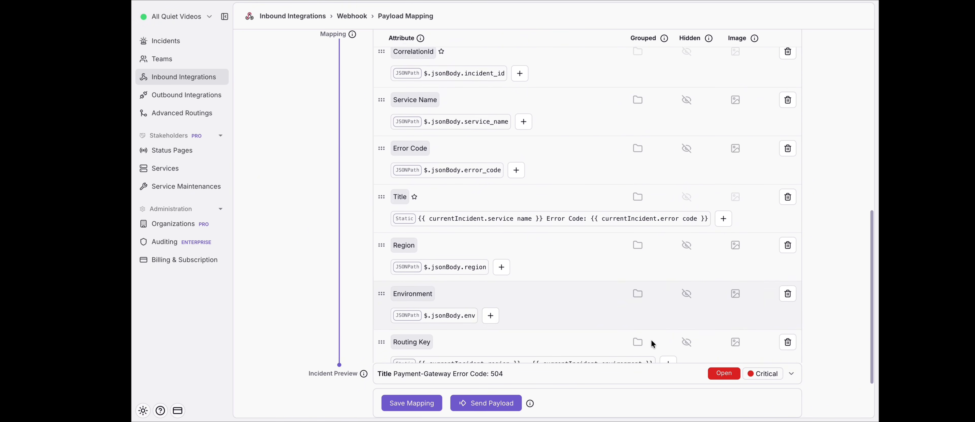
left_click(738, 374)
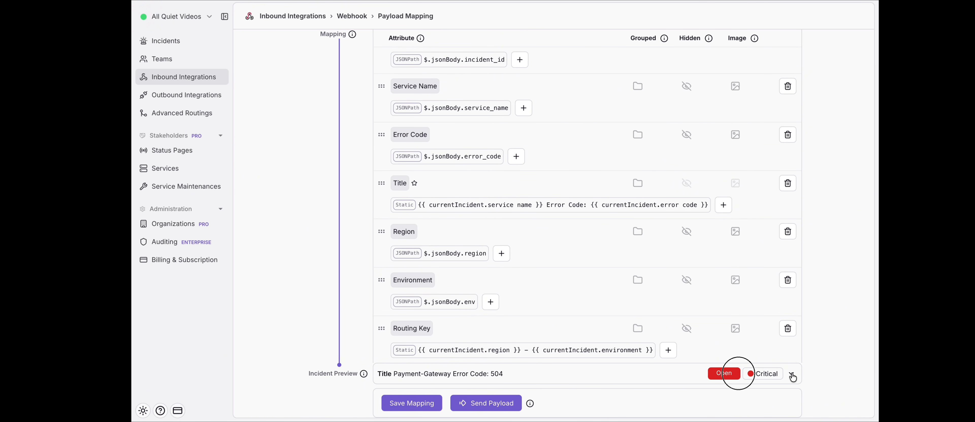
scroll(565, 284, "down", 2)
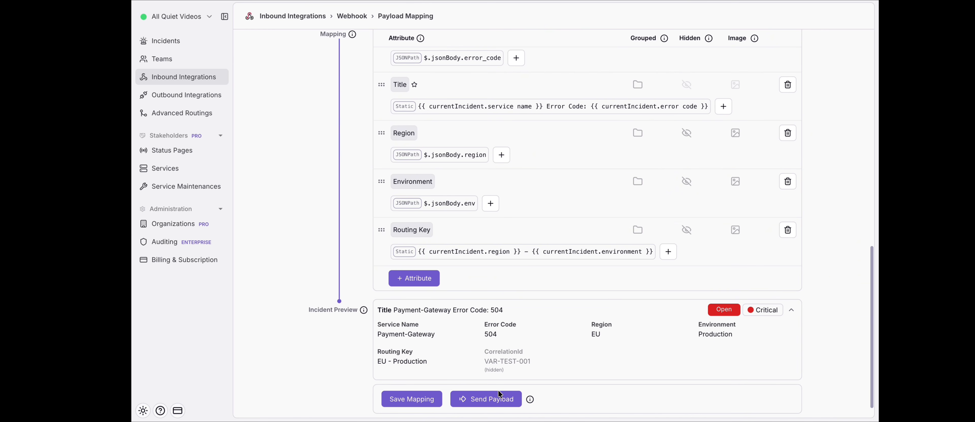
left_click(493, 400)
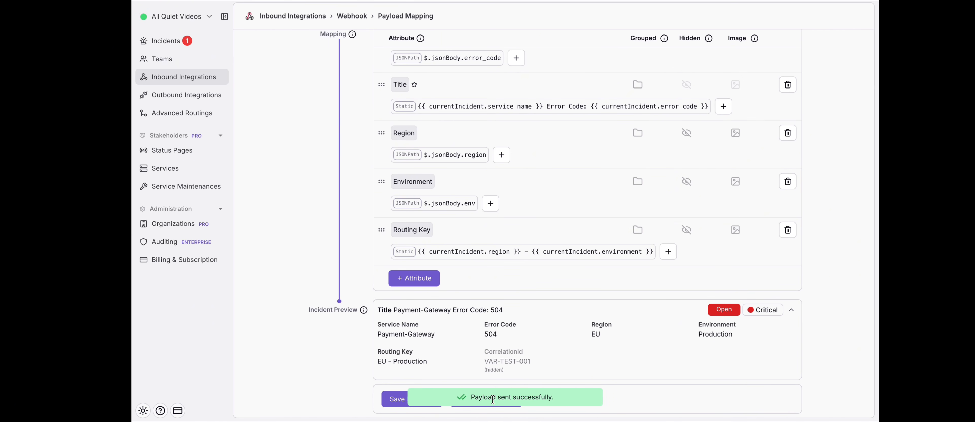
- Open the new Payment-Gateway Error Code: 504 incident and check its Routing Key and assigned team
left_click(178, 41)
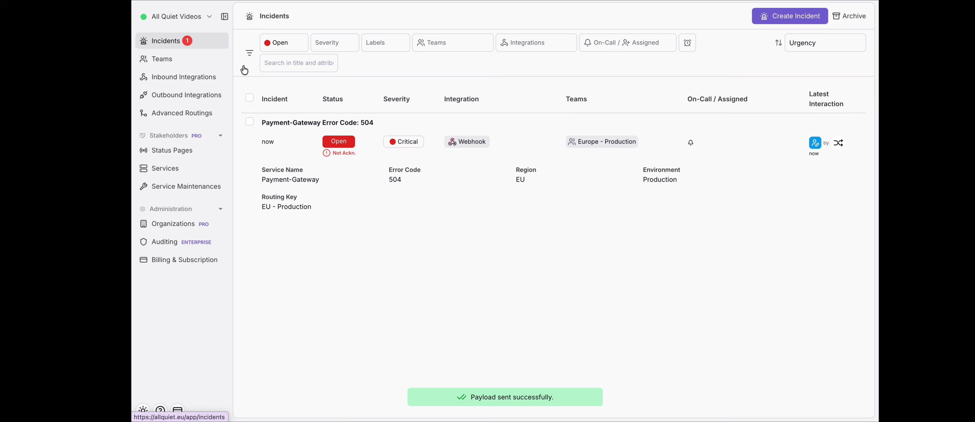
left_click(479, 166)
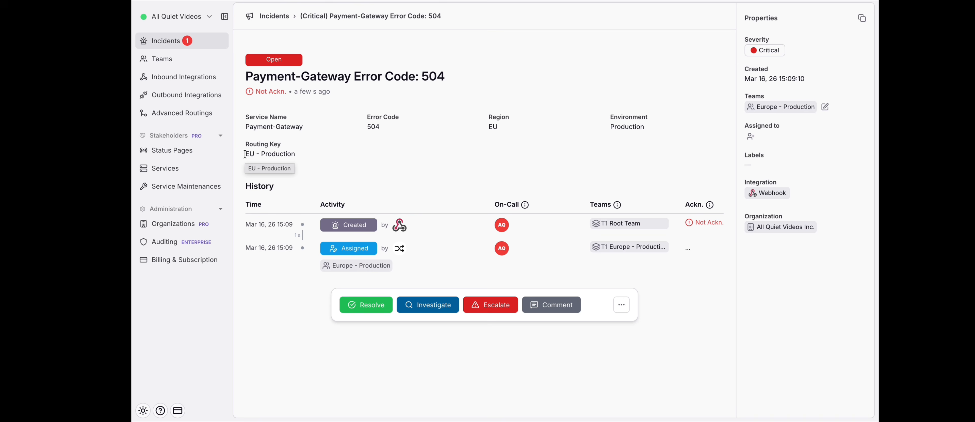
left_click_drag(245, 155, 291, 154)
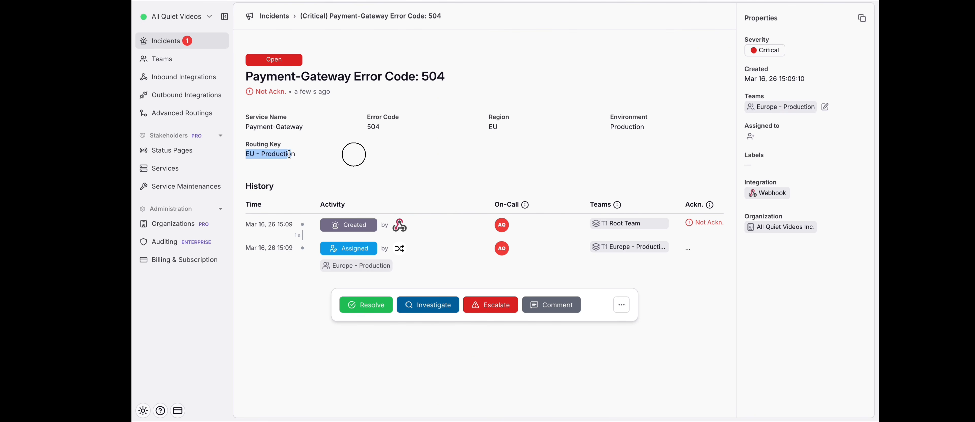
left_click(300, 157)
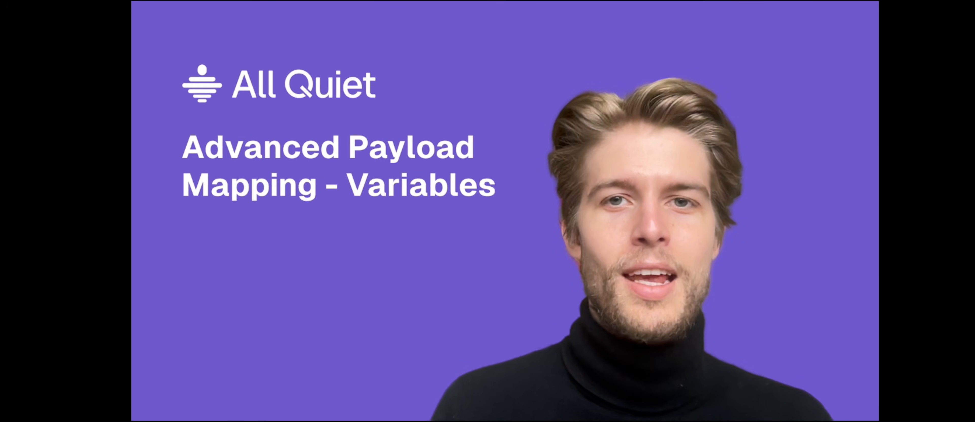